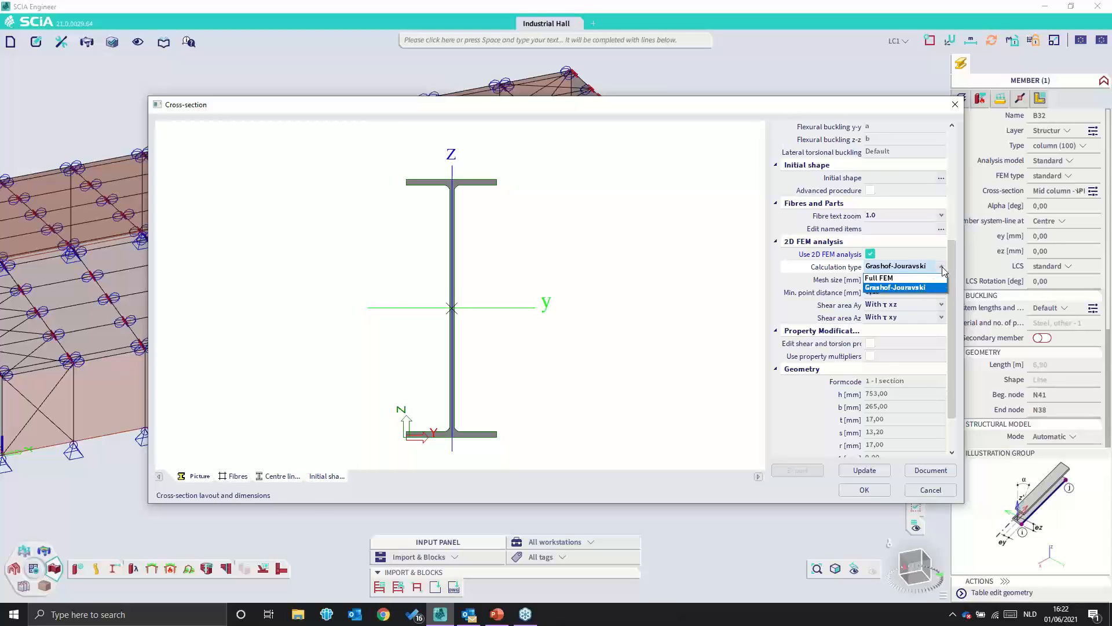
- Try the Full FEM calculation type on the Mid column section, view its centre lines, and discard the changes
left_click(881, 278)
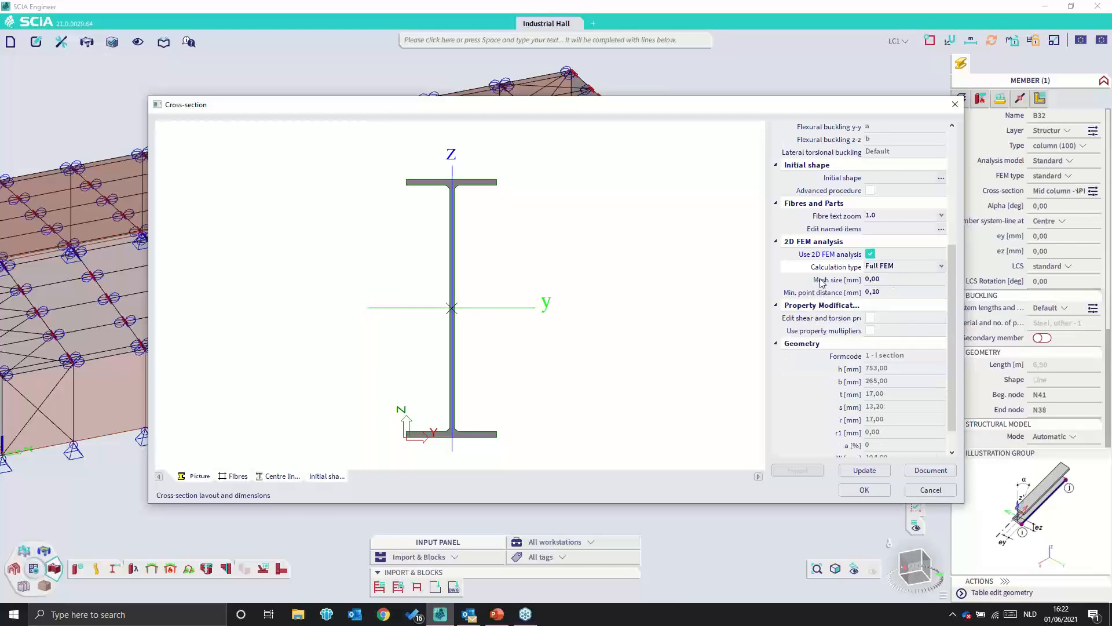
left_click(852, 282)
left_click(890, 281)
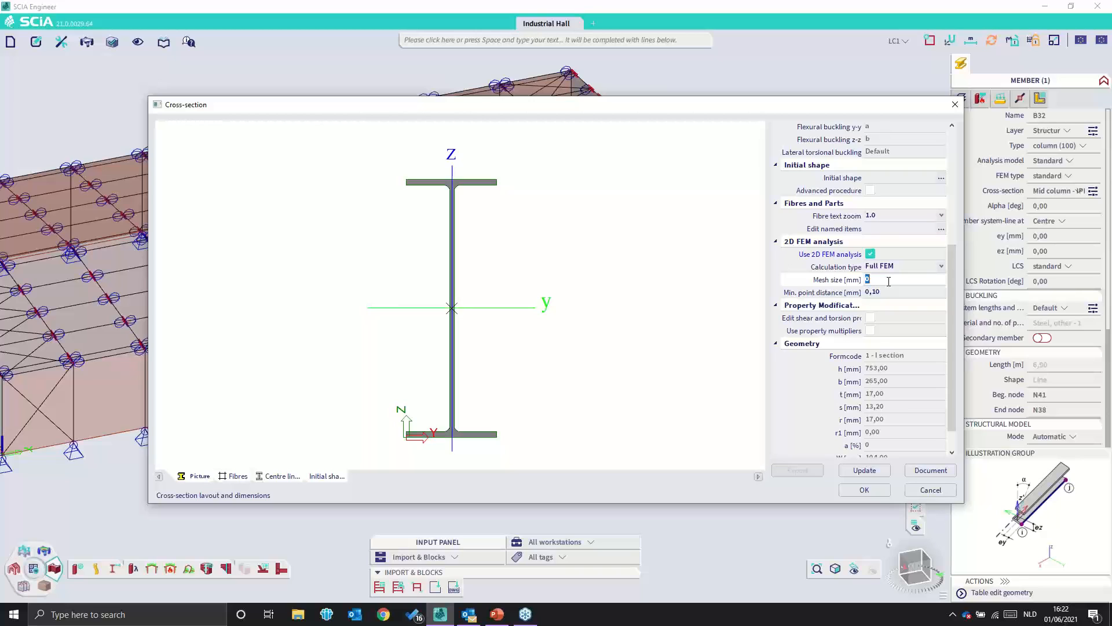
left_click(275, 476)
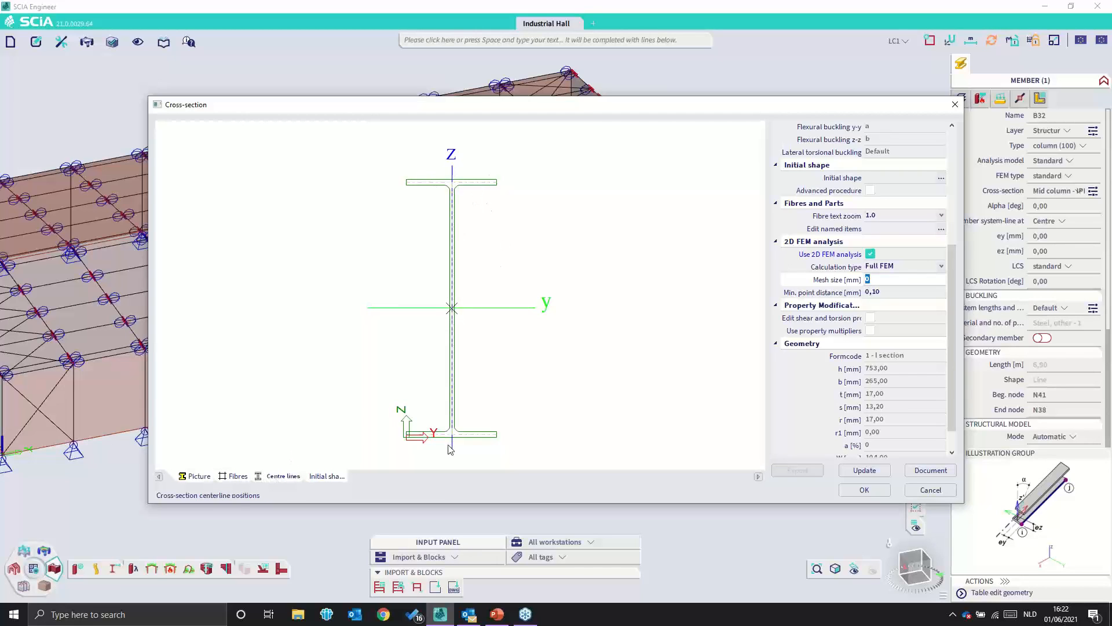
scroll(893, 274, "up", 5)
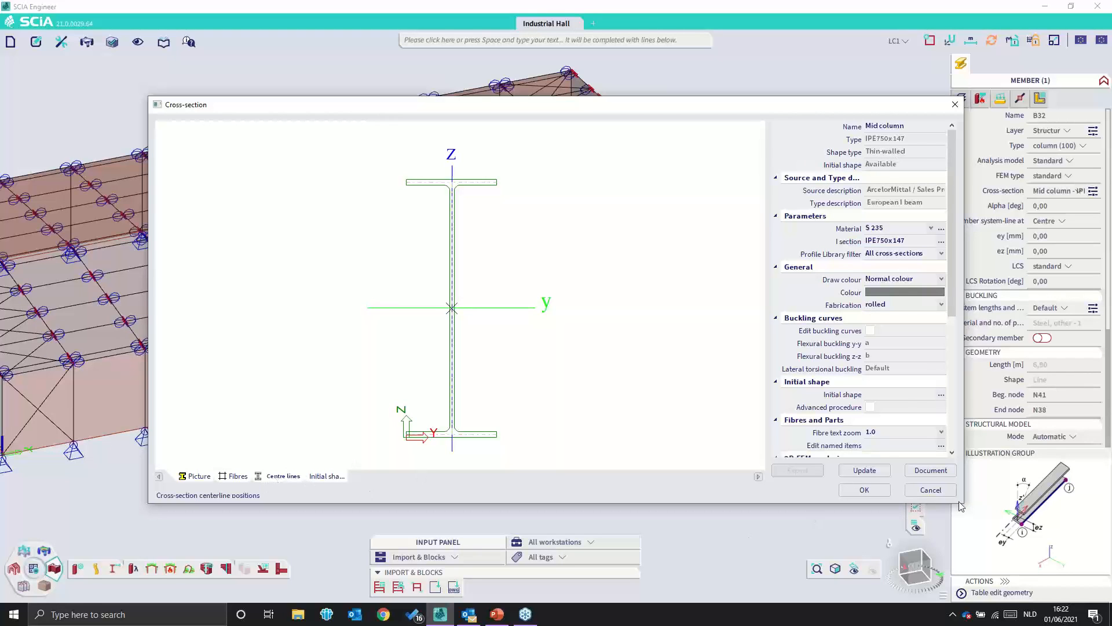
left_click(932, 491)
- Start a new C-shaped cross-section from the Geometric shapes group
left_click(415, 462)
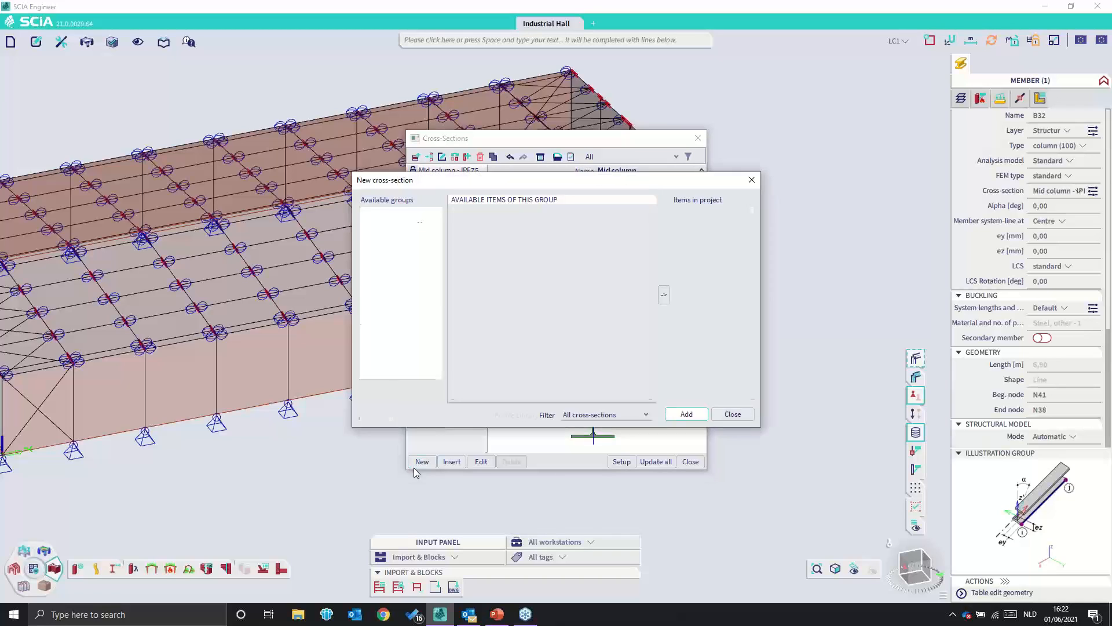
left_click(384, 224)
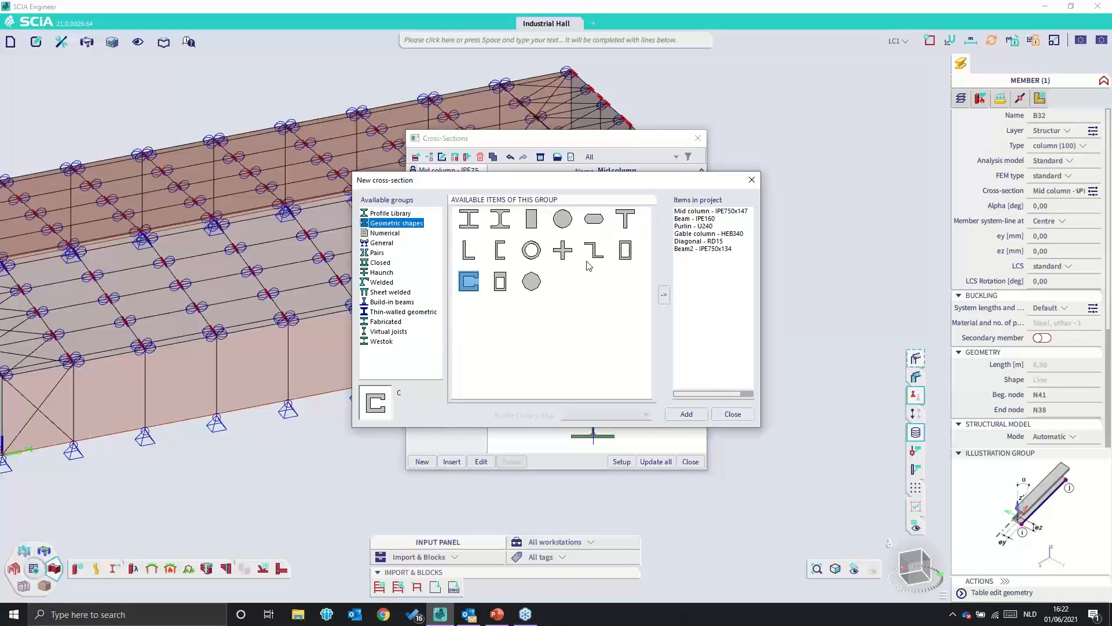
left_click(687, 414)
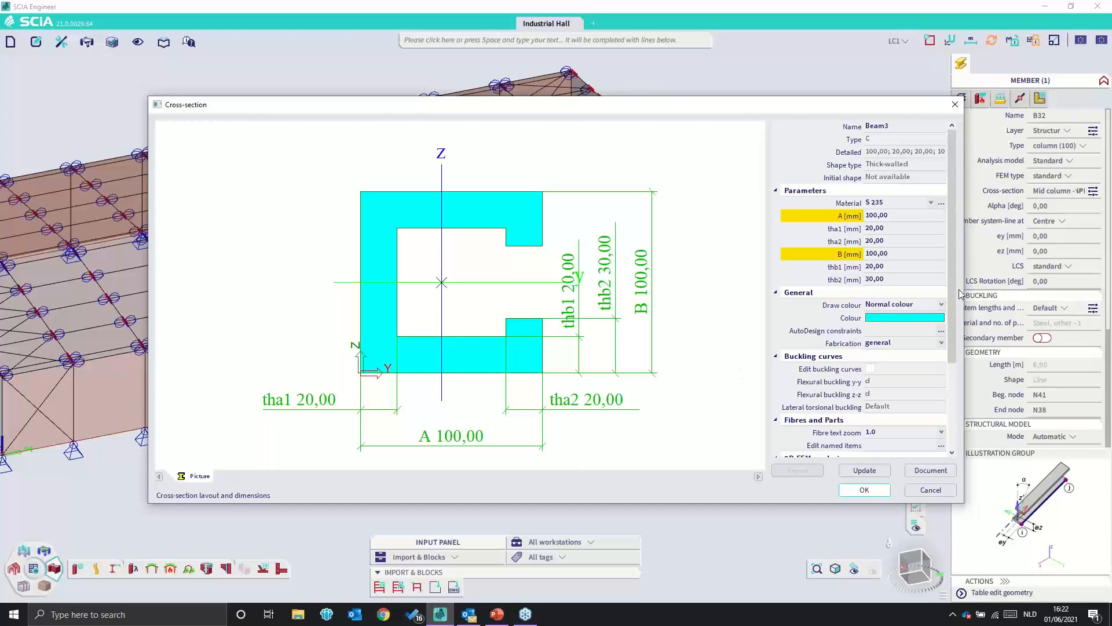
- Update the C section with 2D FEM analysis disabled and examine its torsion and warping properties
scroll(926, 356, "down", 2)
left_click(870, 419)
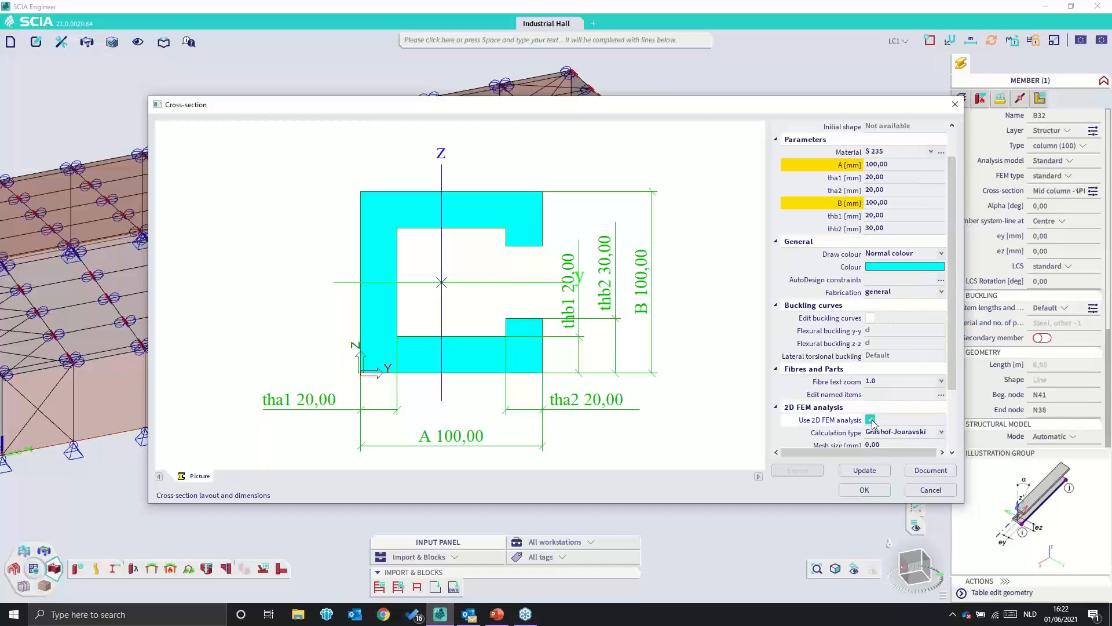
left_click(868, 469)
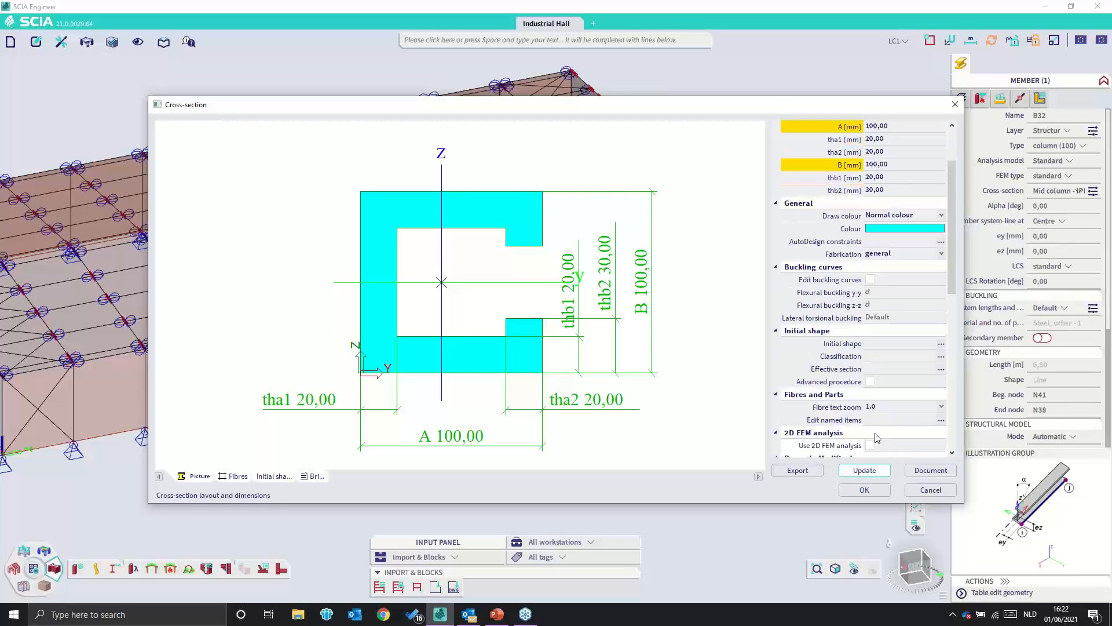
left_click_drag(953, 215, 956, 369)
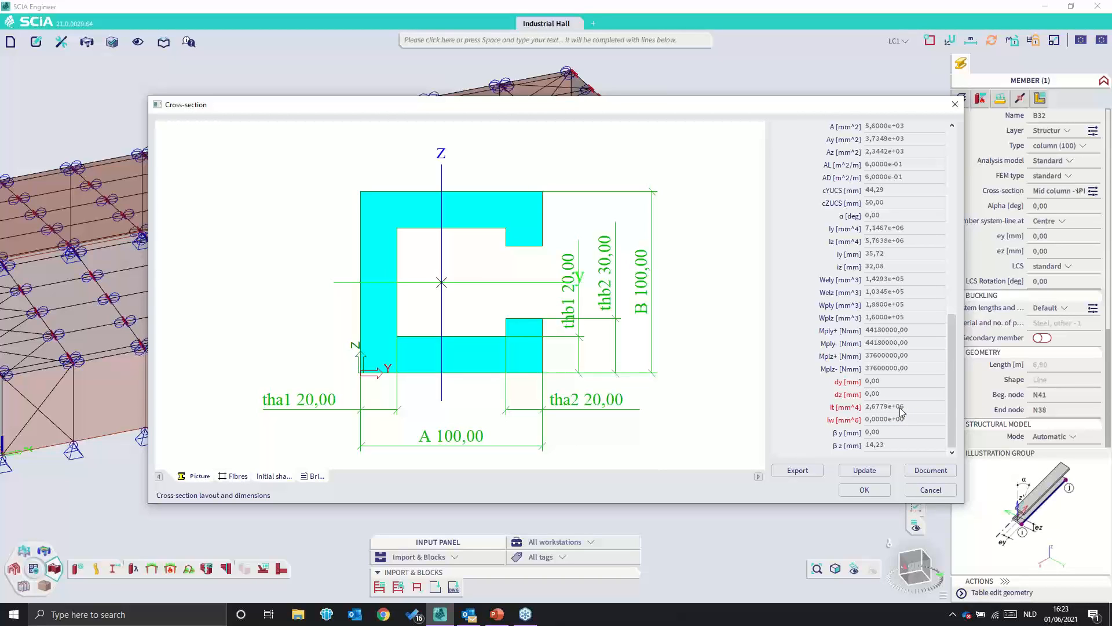
scroll(901, 412, "up", 10)
scroll(901, 412, "down", 5)
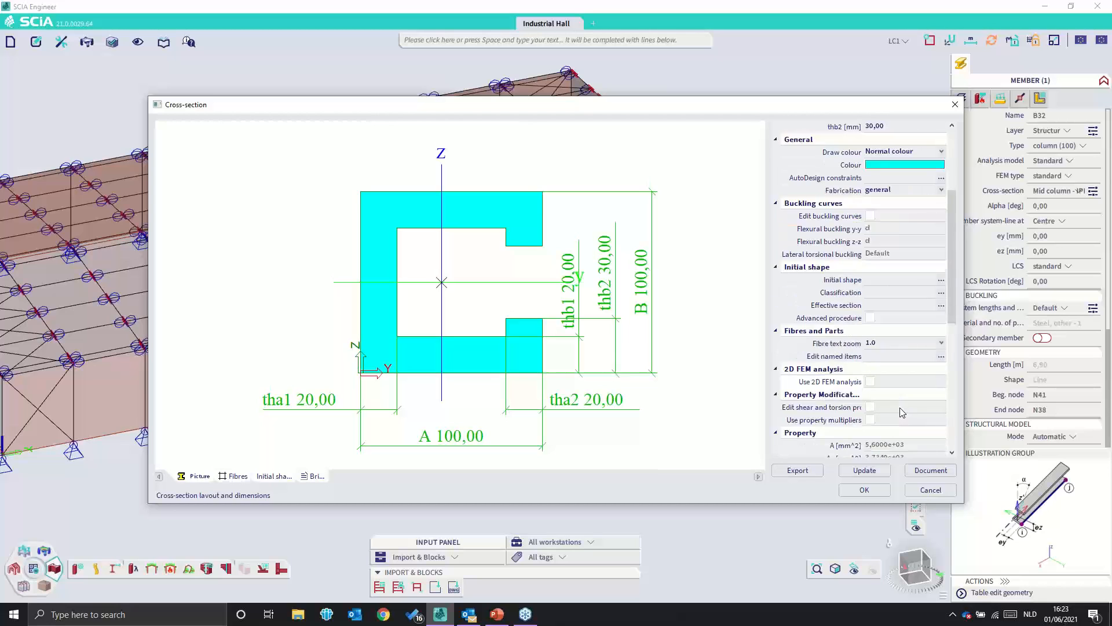
- Enable 2D FEM analysis for the C section with calculation type Full FEM and recalculate its properties
left_click(870, 254)
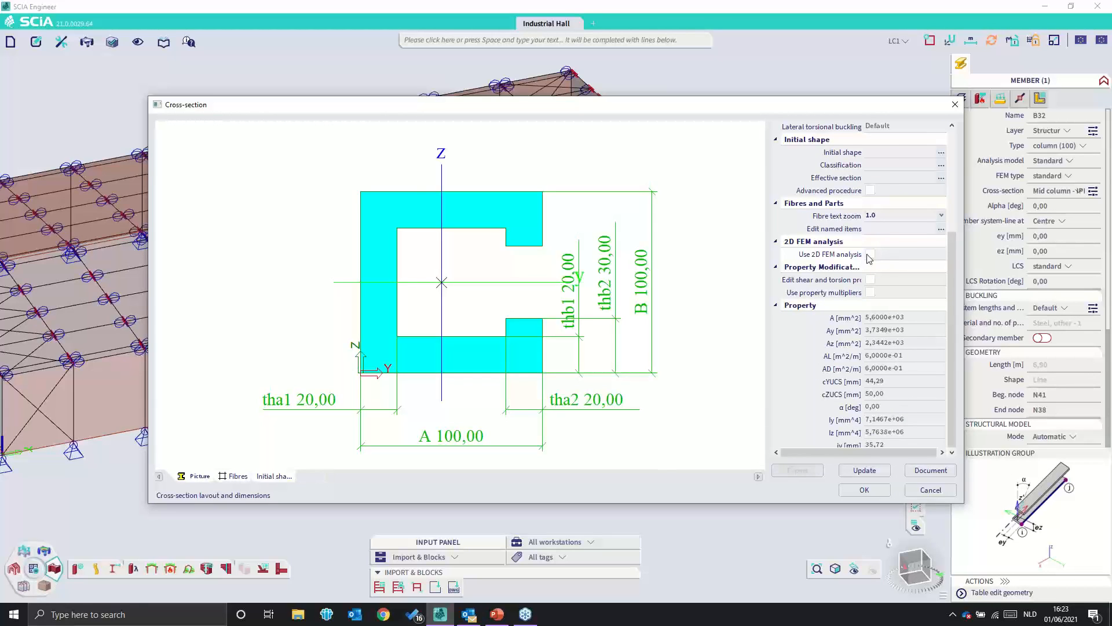
scroll(876, 405, "down", 2)
left_click(902, 381)
left_click(879, 393)
left_click(865, 470)
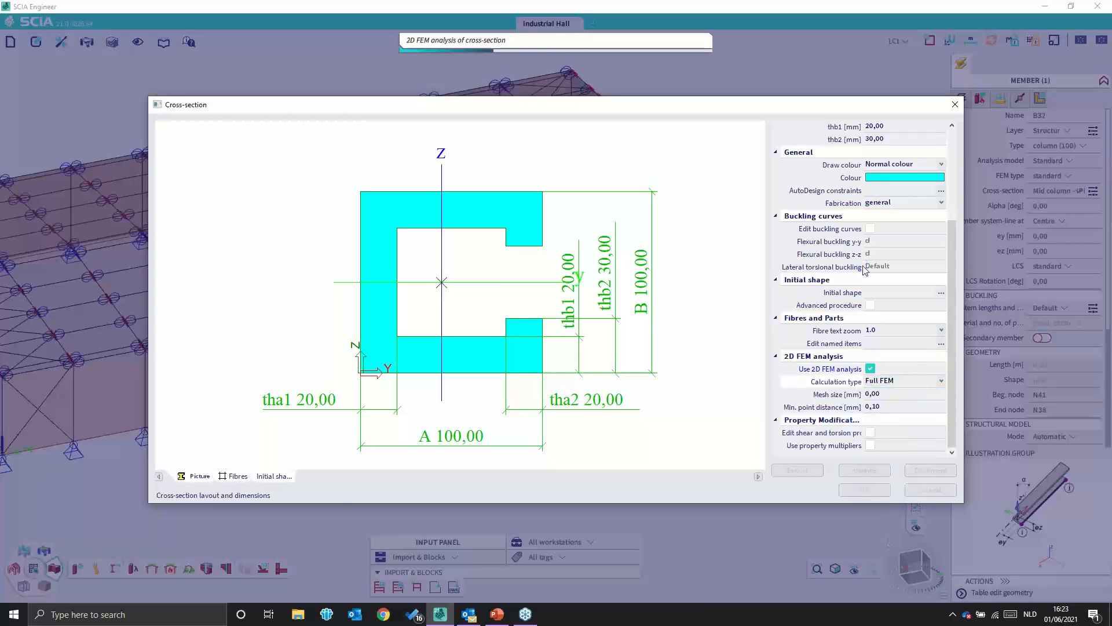
- Examine the C section's properties calculated by 2D FEM, especially the torsional constant It
scroll(875, 260, "down", 1)
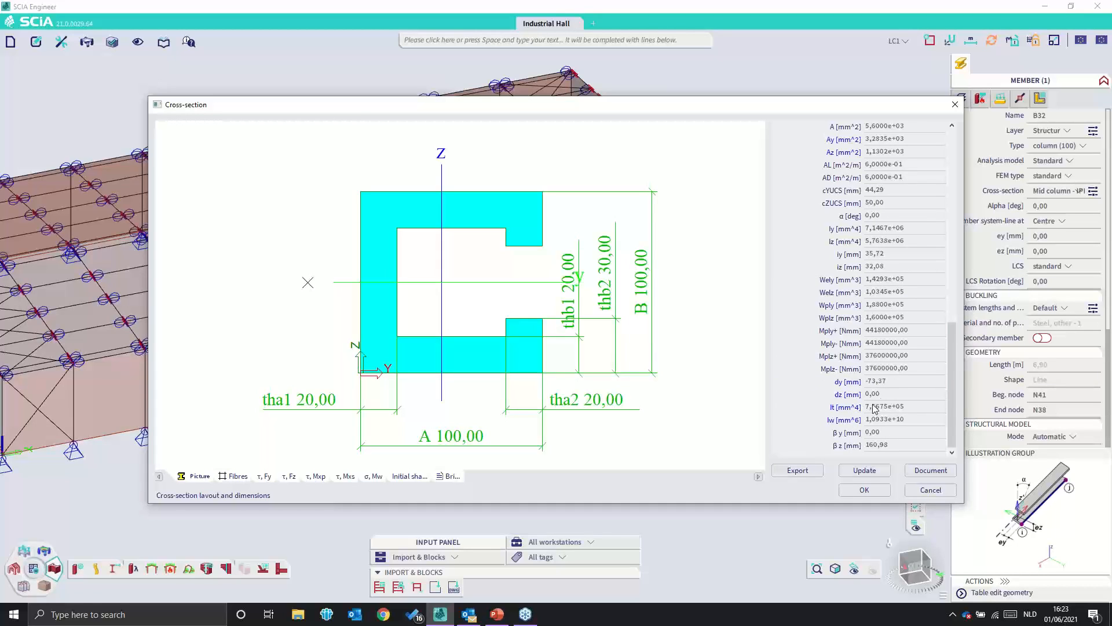
left_click(848, 407)
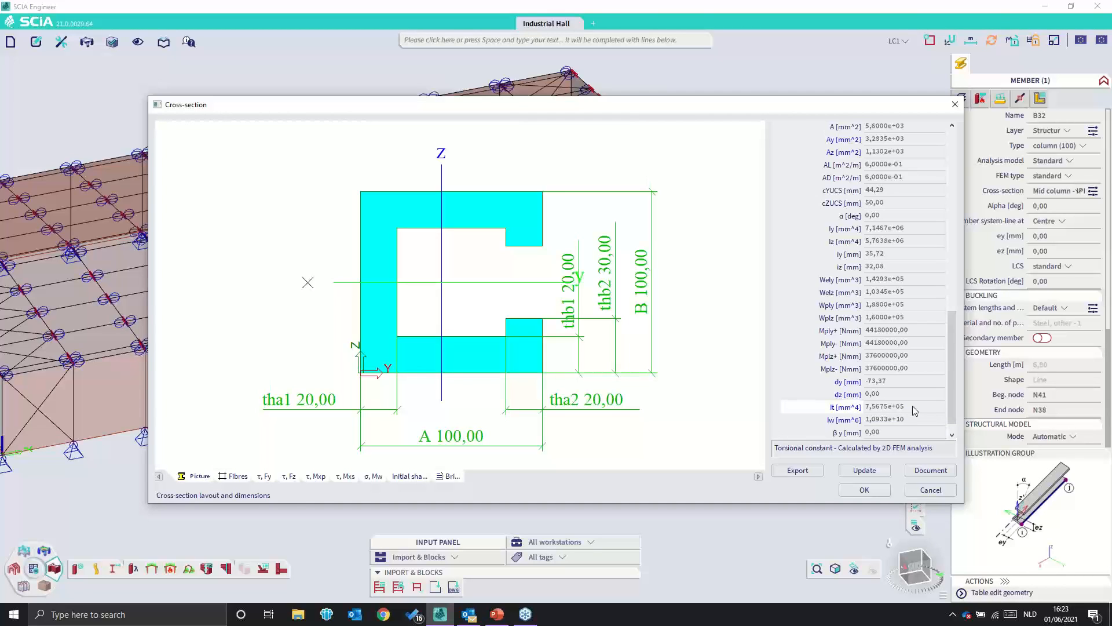
scroll(918, 347, "up", 10)
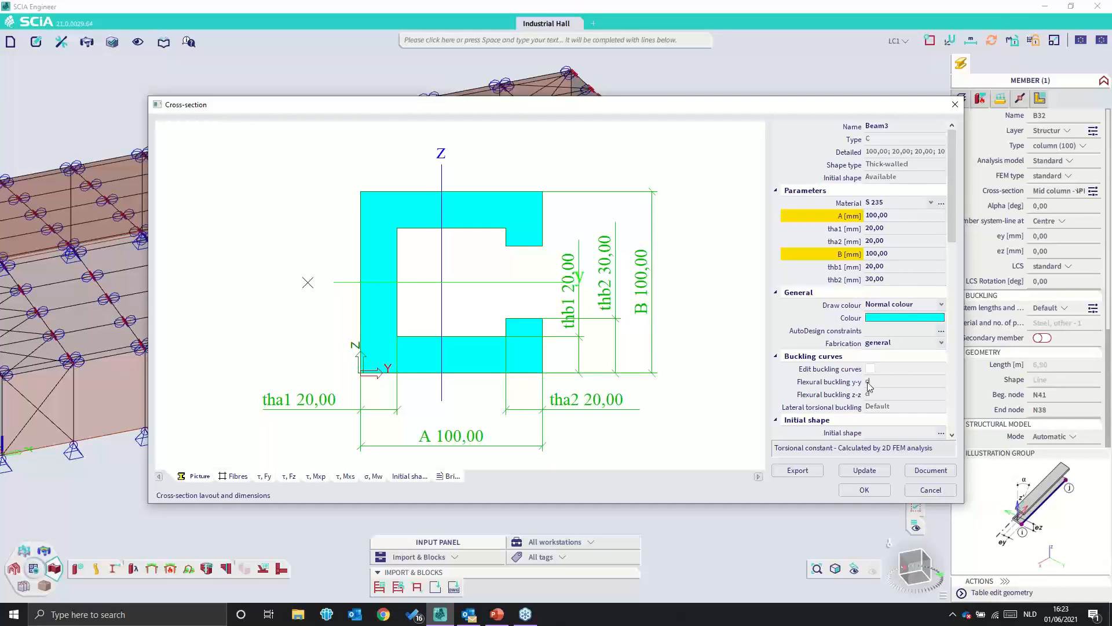
scroll(875, 374, "down", 10)
scroll(870, 385, "up", 3)
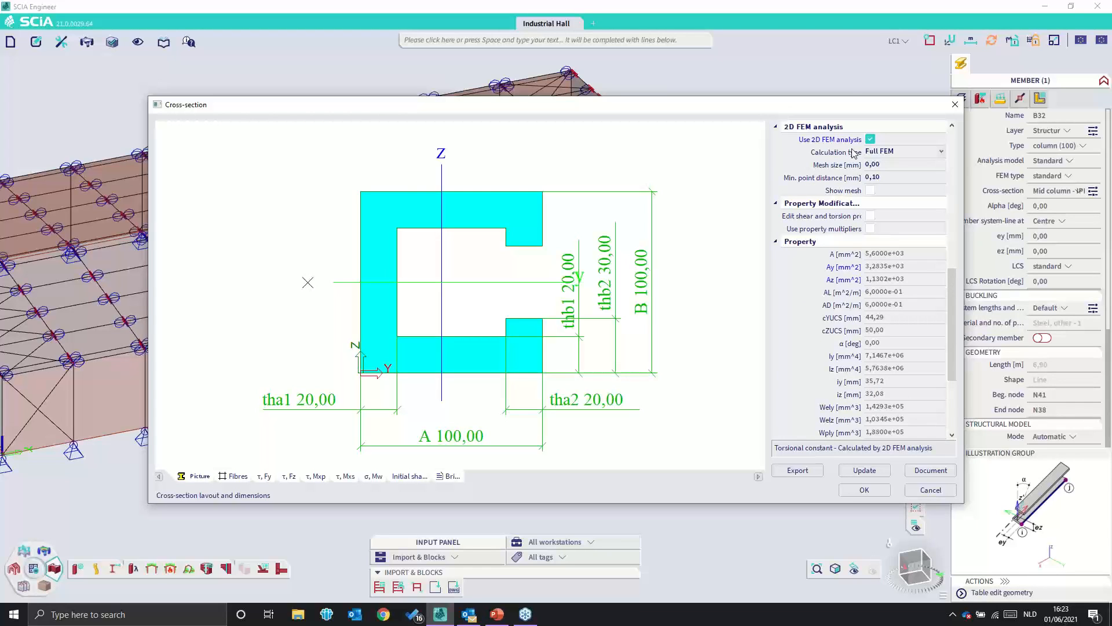
- View the C section's Fy and Fz shear stress plots with and without the mesh, and close the cross-section dialogs without saving
left_click(870, 189)
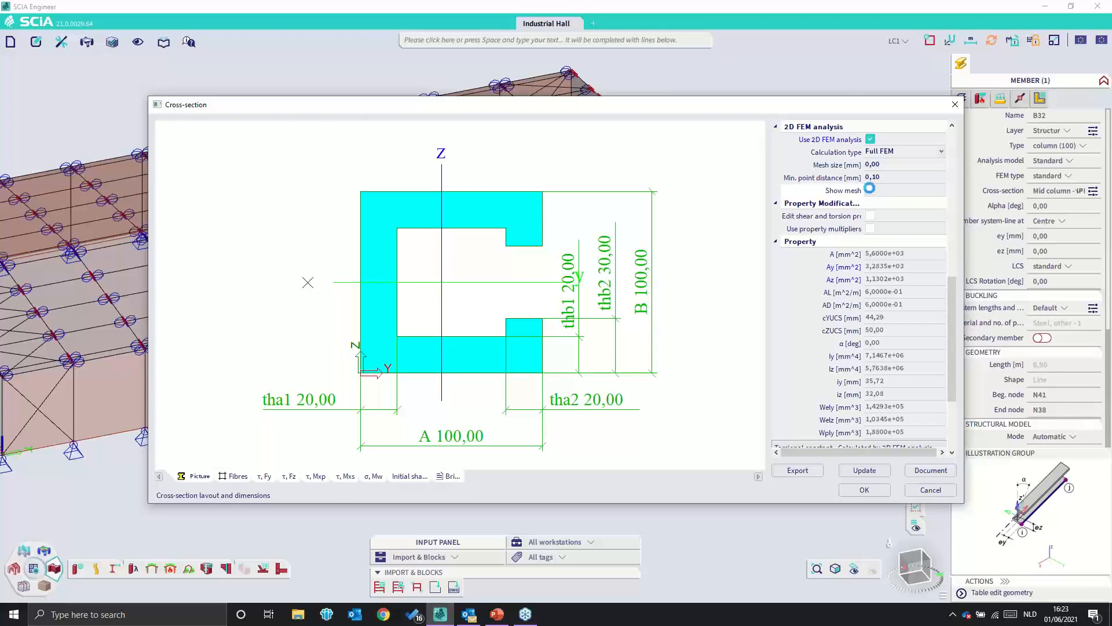
left_click(263, 478)
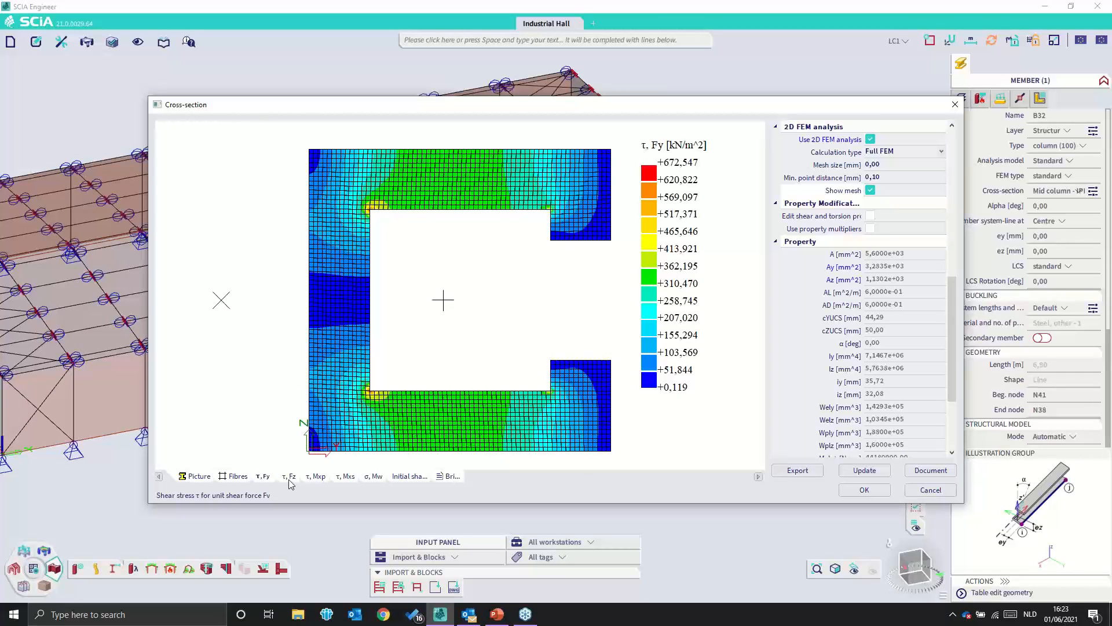
left_click(289, 477)
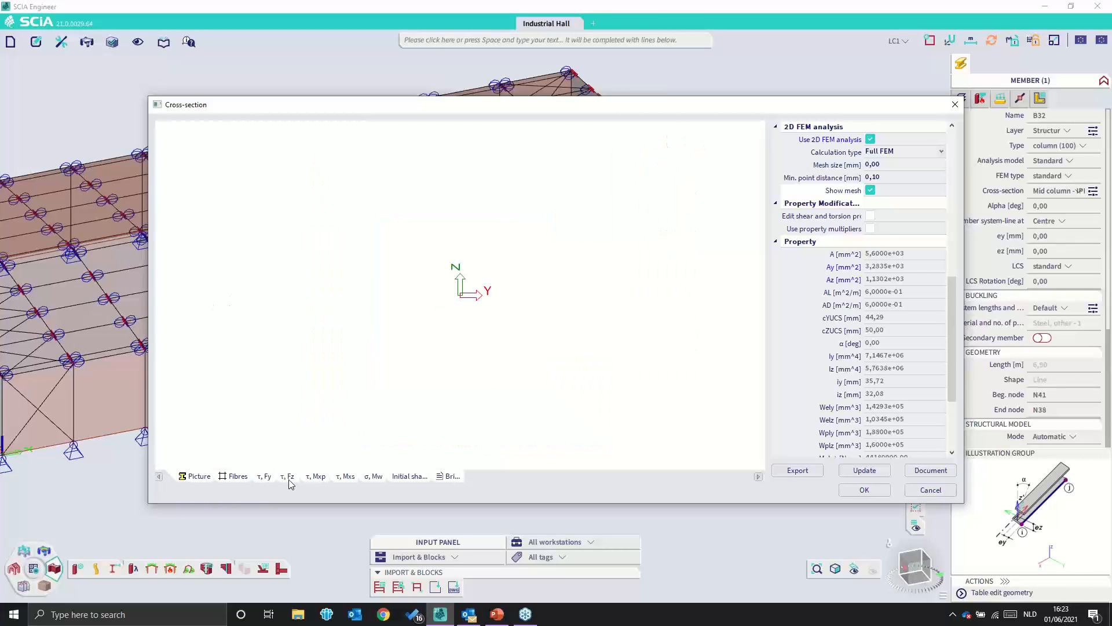
left_click(870, 190)
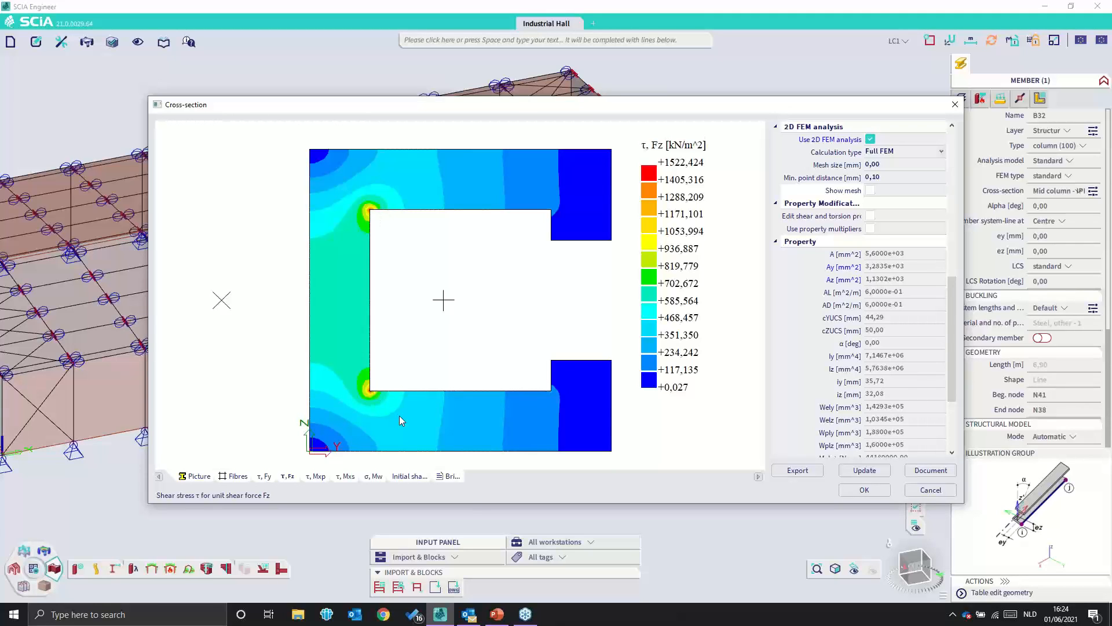
left_click(955, 104)
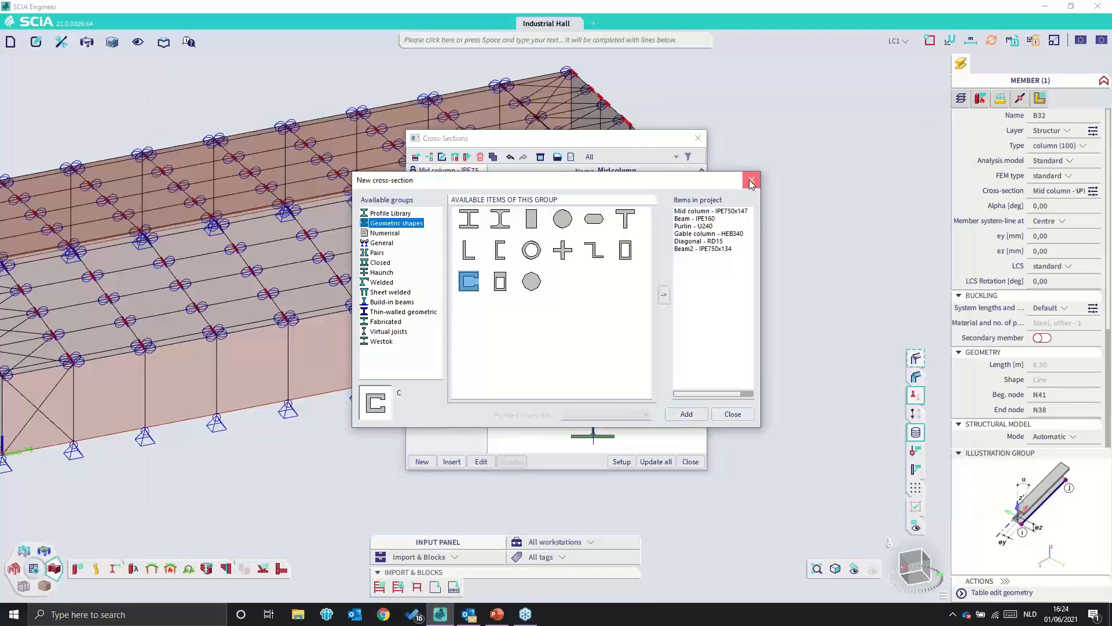
left_click(749, 181)
left_click(702, 140)
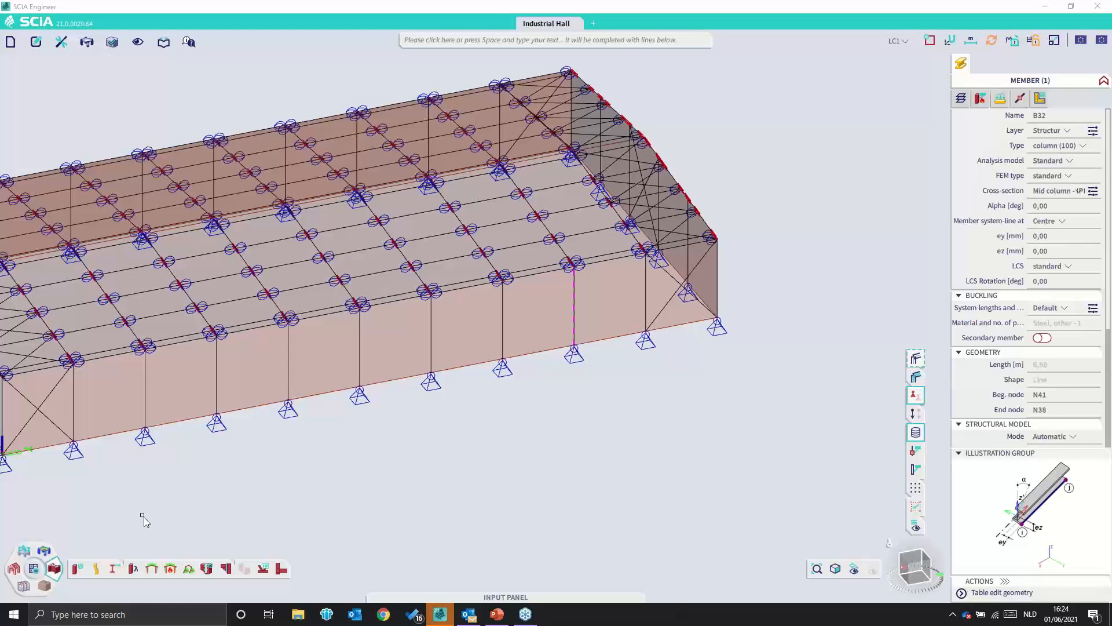
- Review the buckling defaults in the steel setup and close it without changes
left_click(77, 571)
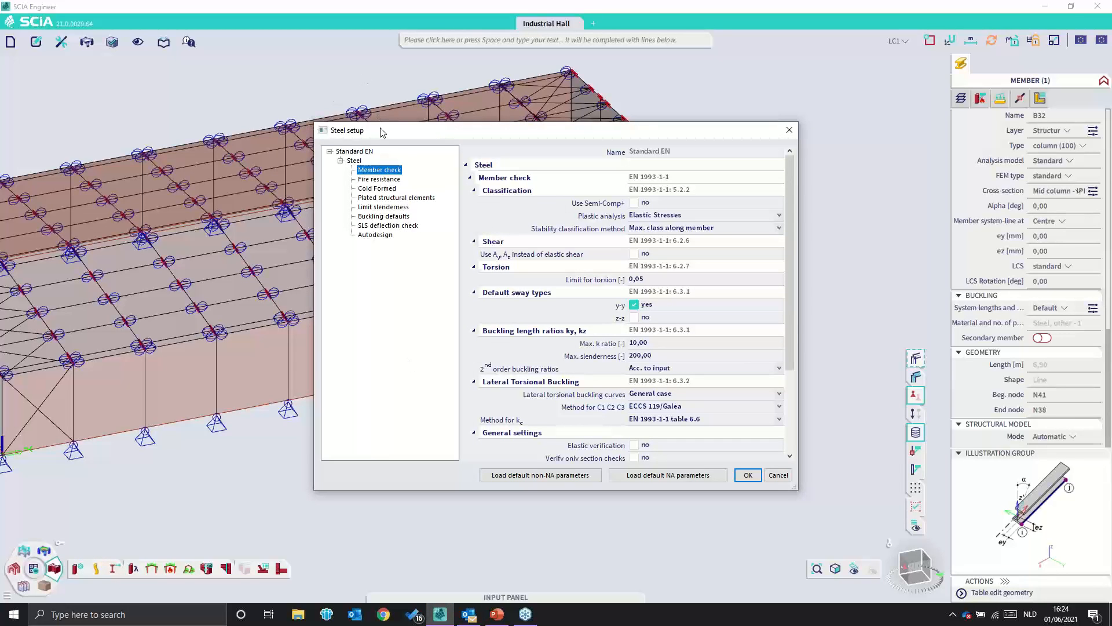
left_click(394, 216)
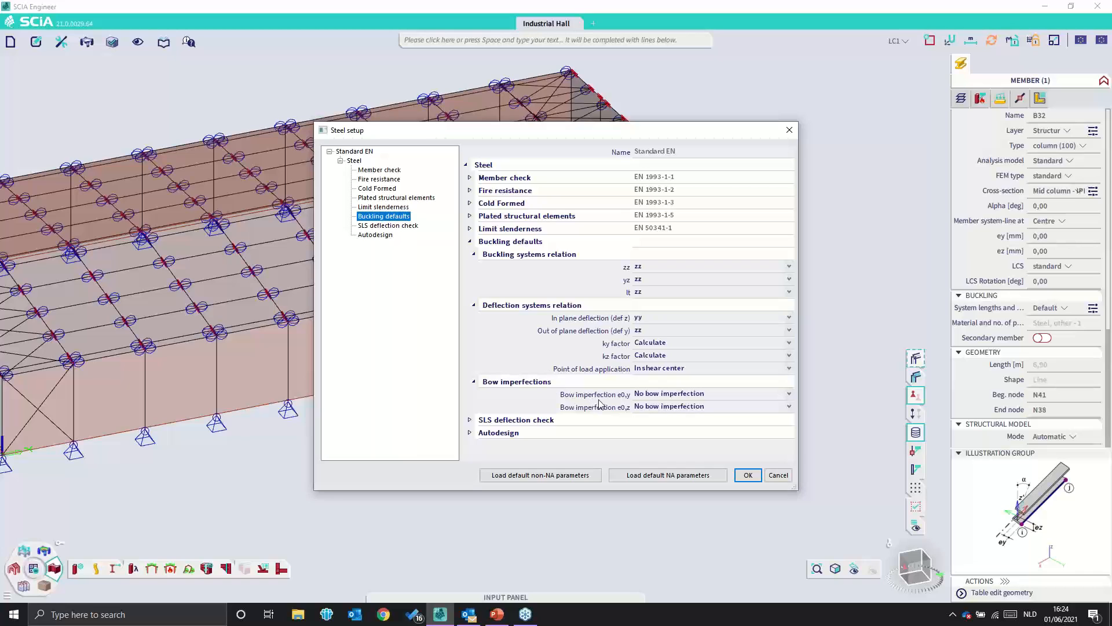
left_click(789, 130)
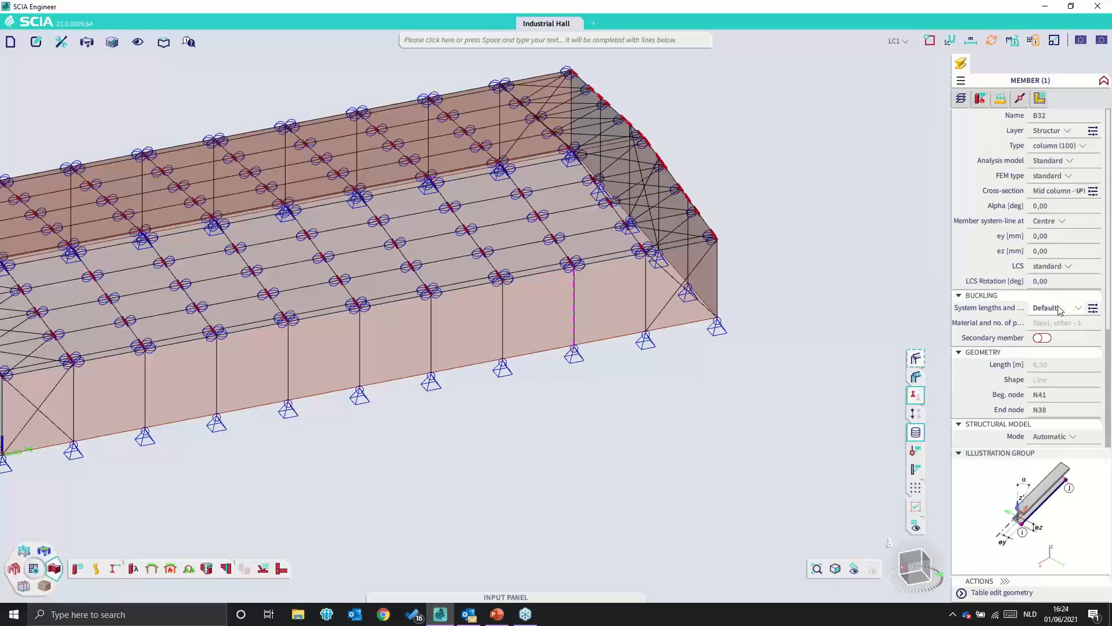
- Check the bow imperfection e0,y options in the selected column's system lengths and buckling settings, and close without changes
left_click(1094, 310)
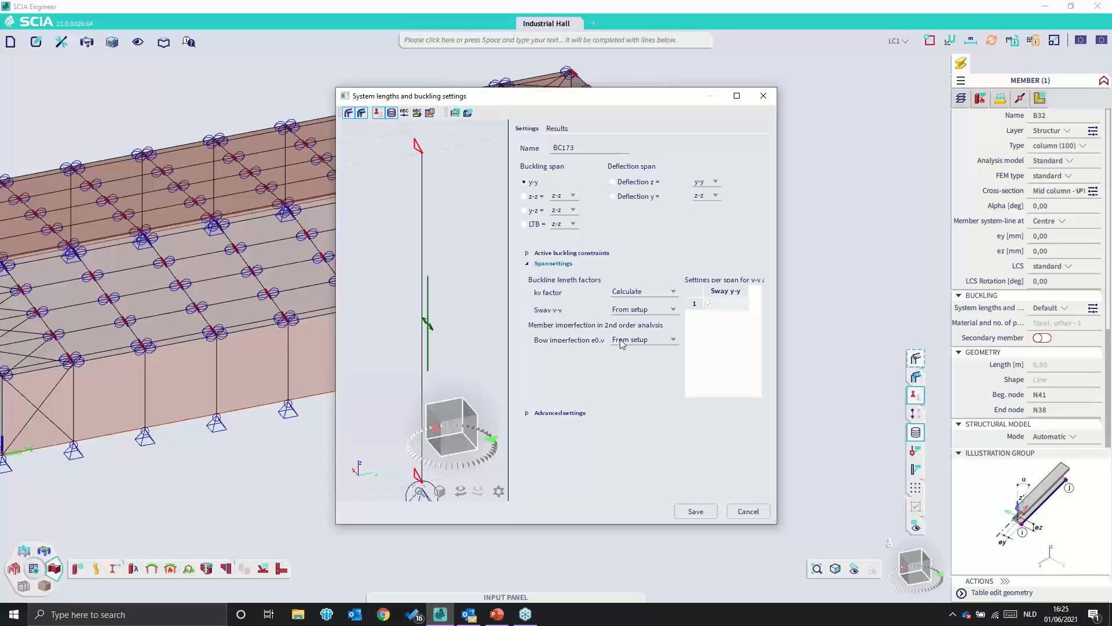
left_click(661, 342)
left_click(658, 342)
left_click(764, 95)
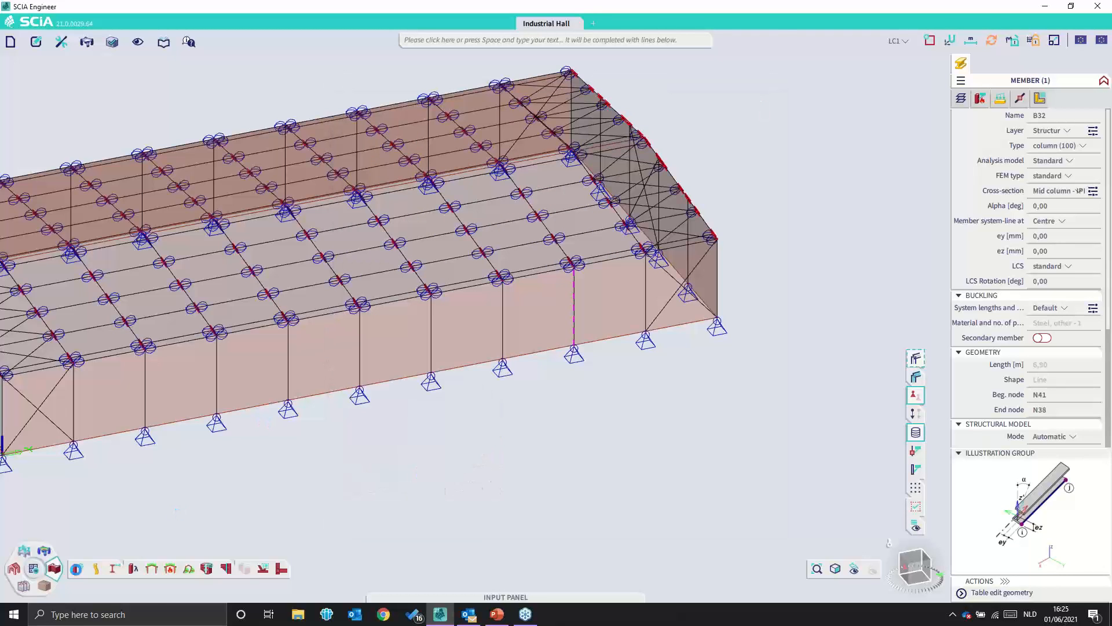
- Set the default bow imperfections e0,y and e0,z in the steel setup to EN 1993-1-1 Table 5.1 – elastic
left_click(80, 570)
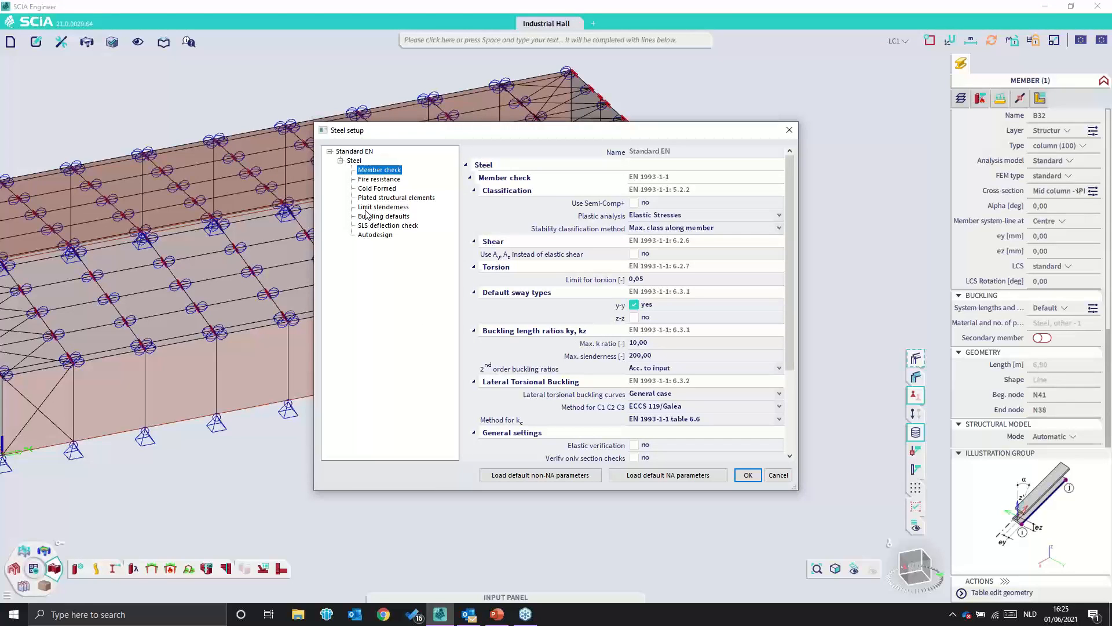
left_click(382, 216)
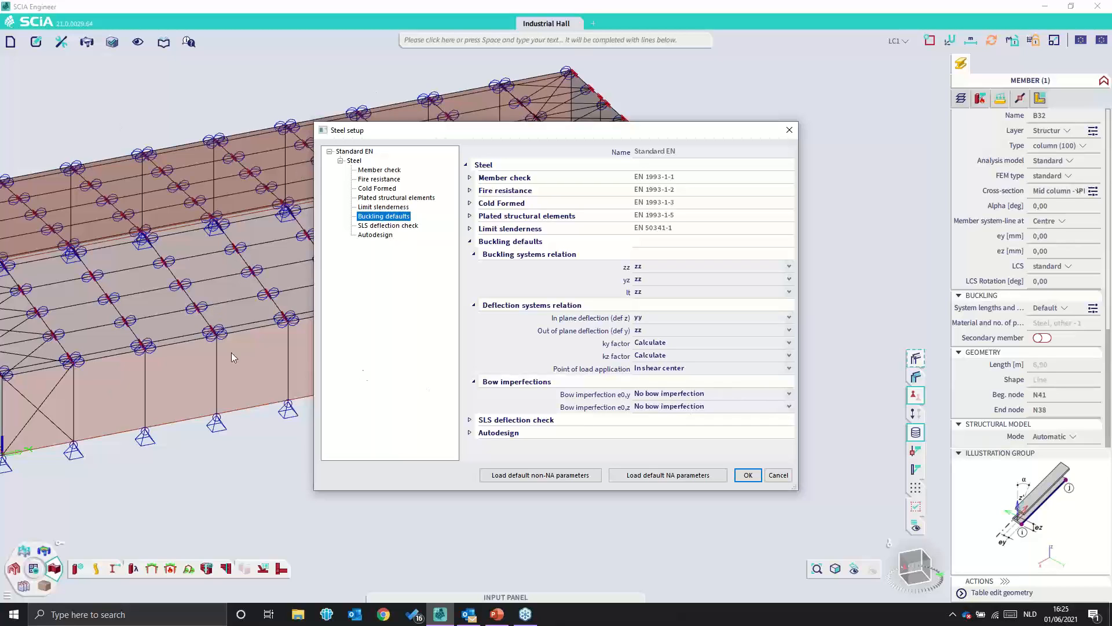
left_click(788, 395)
left_click(778, 395)
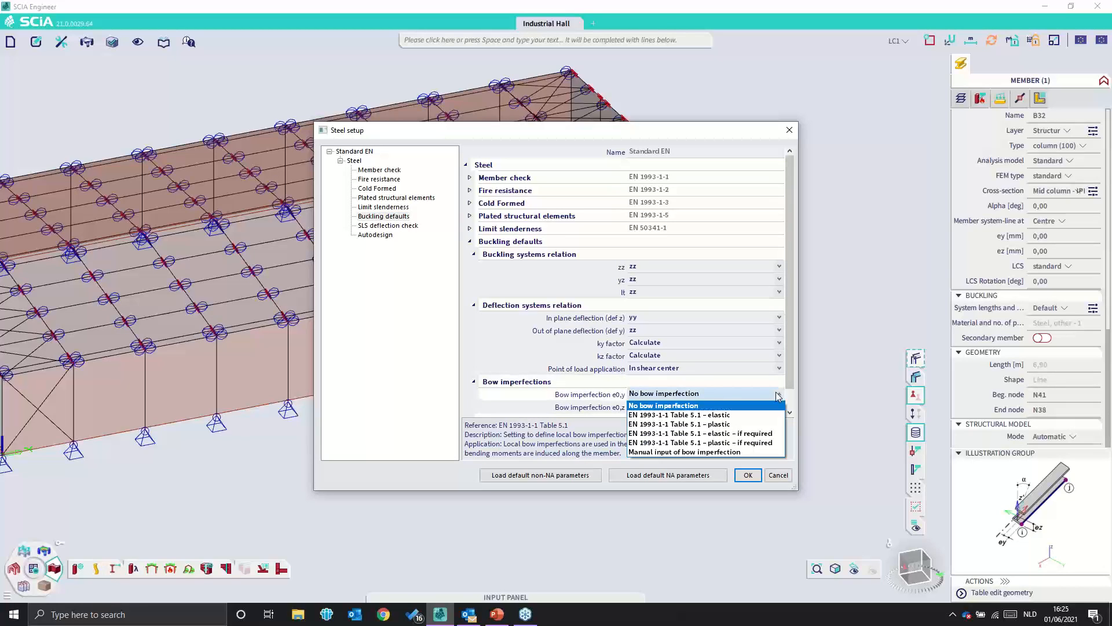
left_click(744, 415)
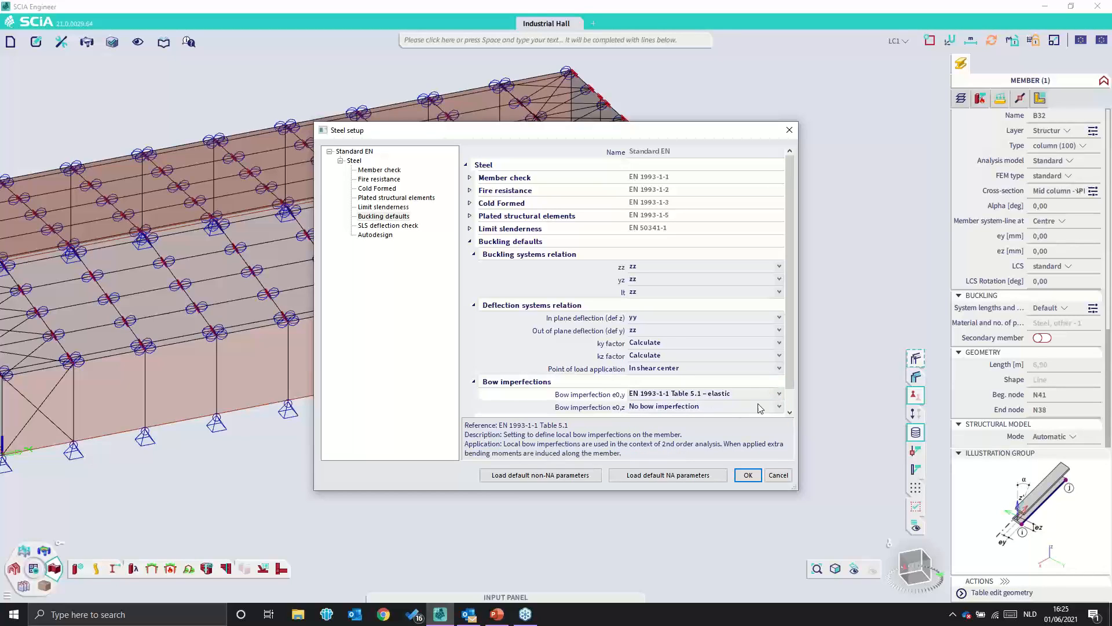
left_click(696, 409)
left_click(717, 427)
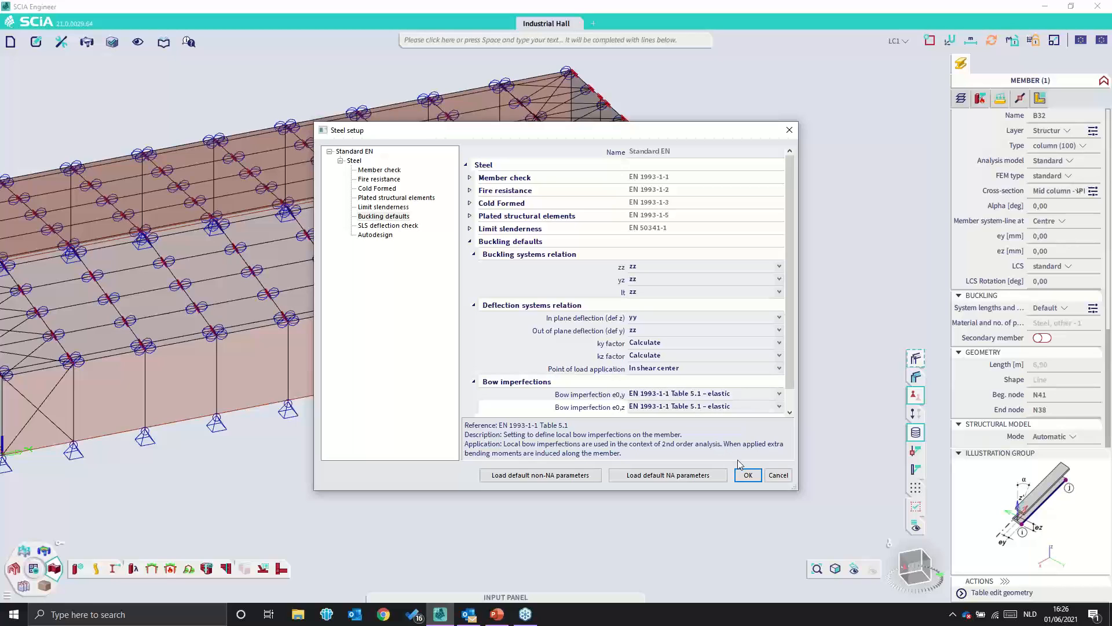
left_click(748, 475)
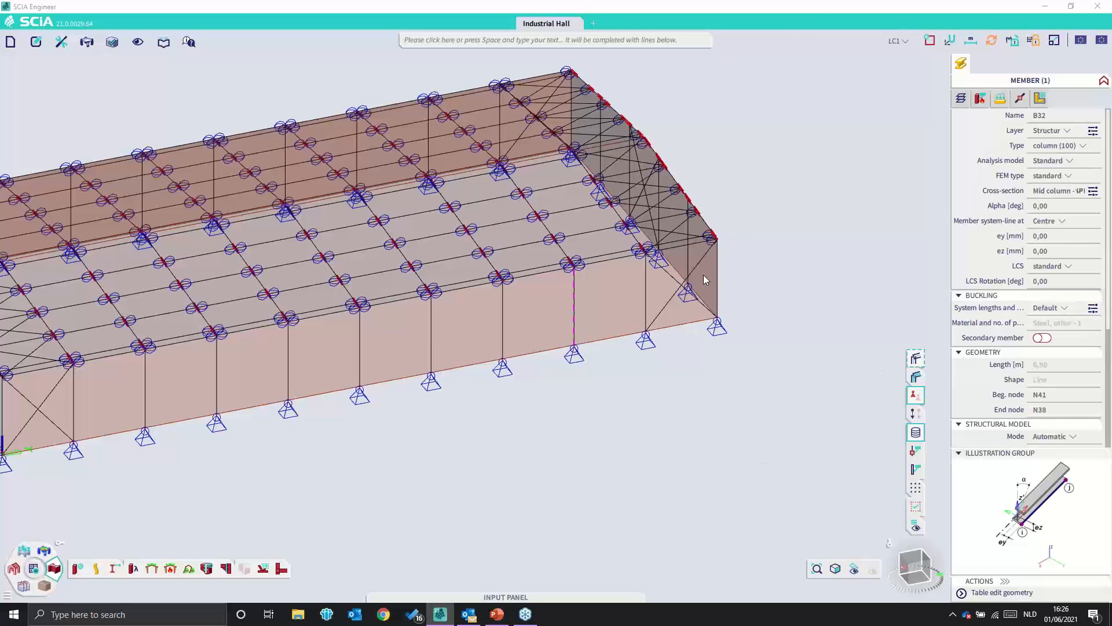
- Try the No bow imperfection option for e0,y in the selected column's system lengths and buckling settings, and close without saving
left_click(1093, 309)
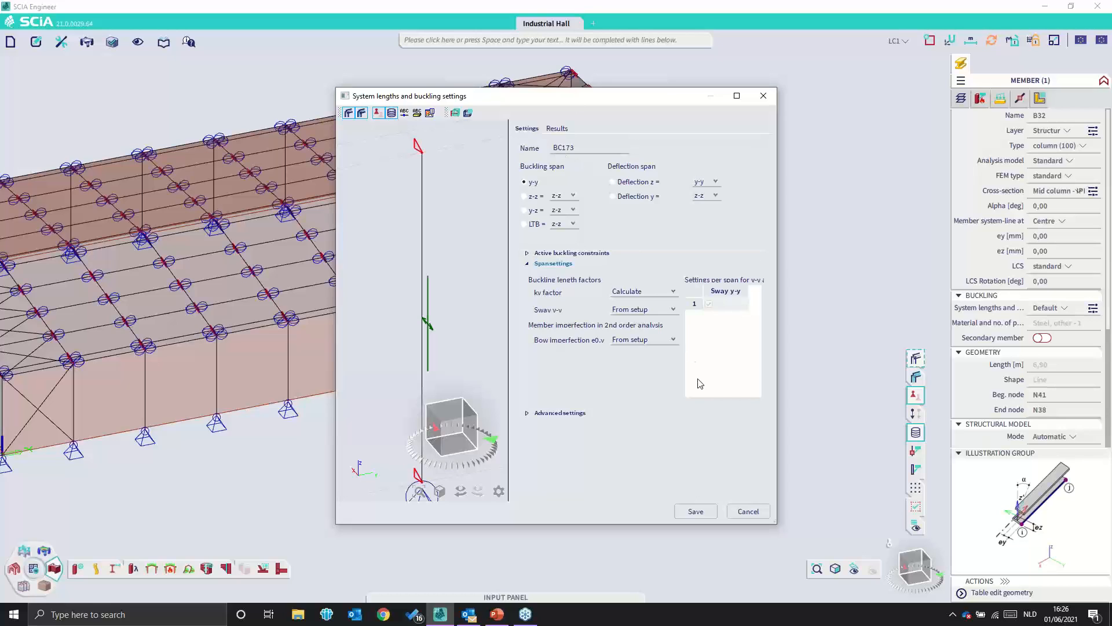
left_click(671, 340)
left_click(669, 357)
left_click(640, 340)
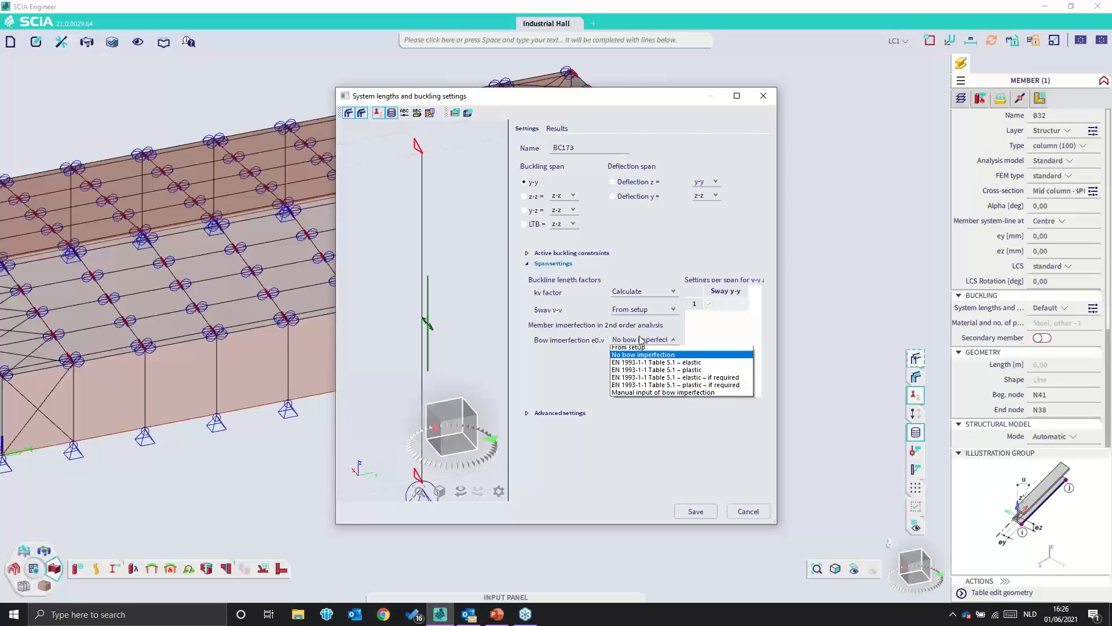
left_click(646, 358)
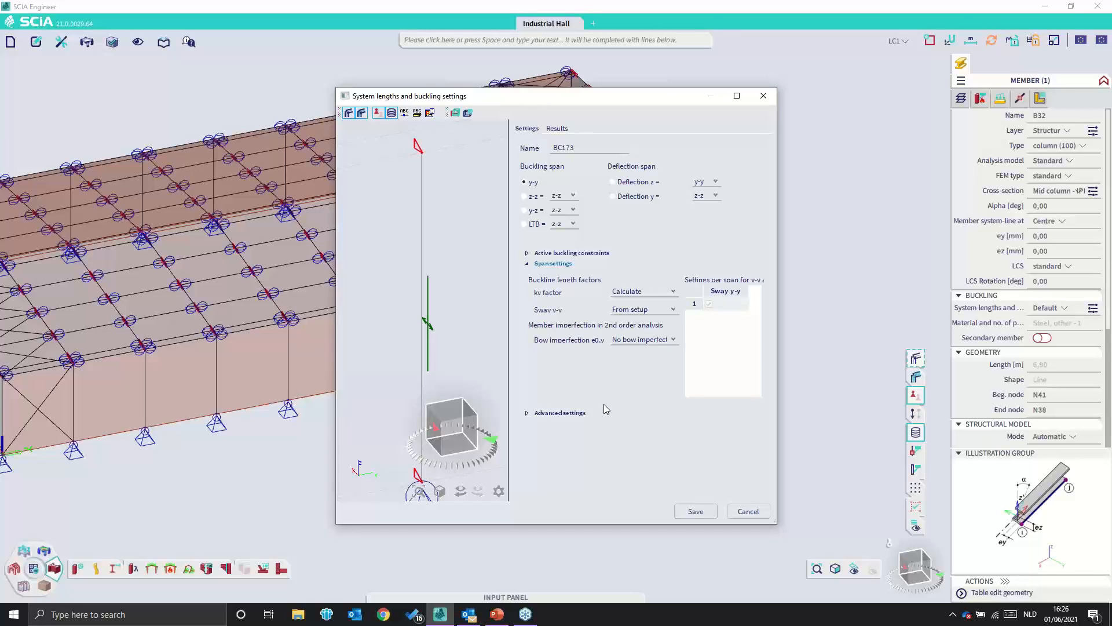
left_click(770, 96)
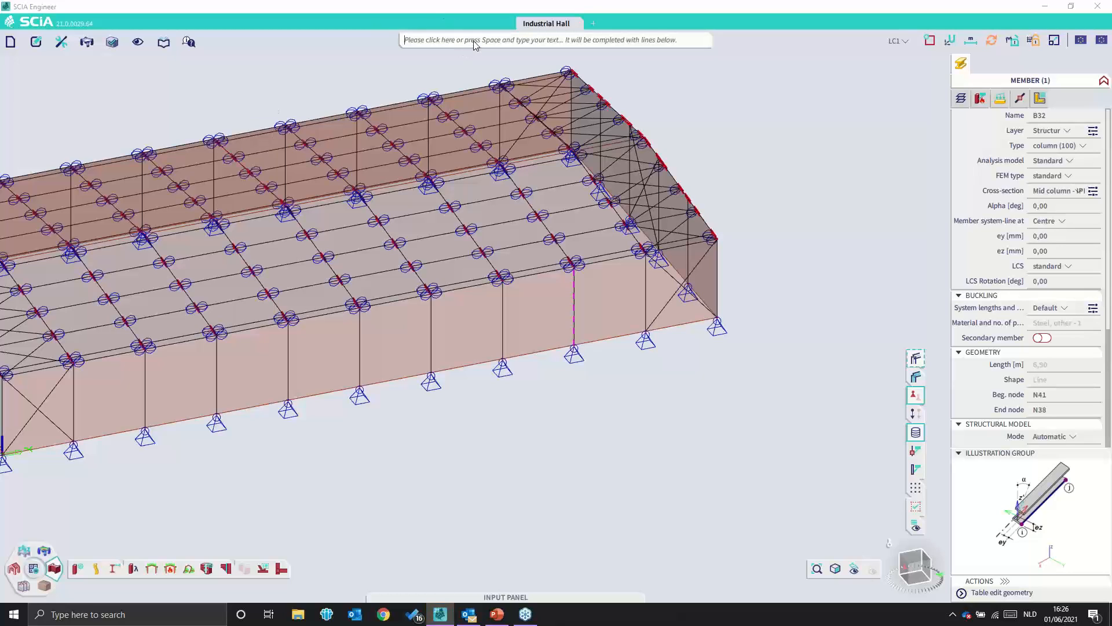
- Examine the bow imperfection options for nonlinear combination NC1 and close the nonlinear combinations without changes
type("n")
type("onlin")
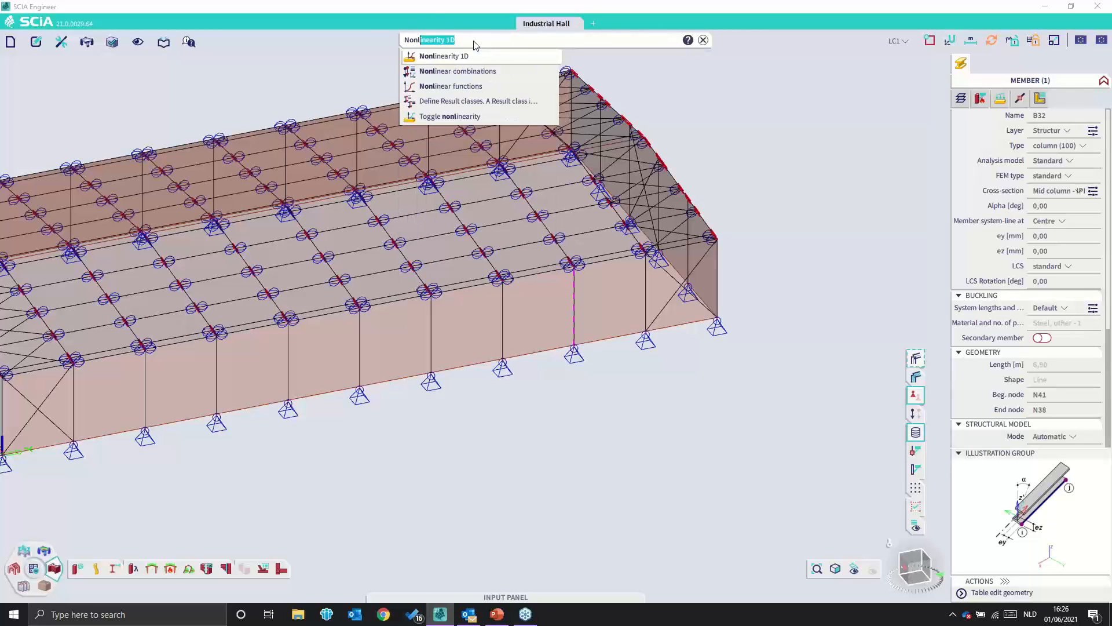
left_click(506, 72)
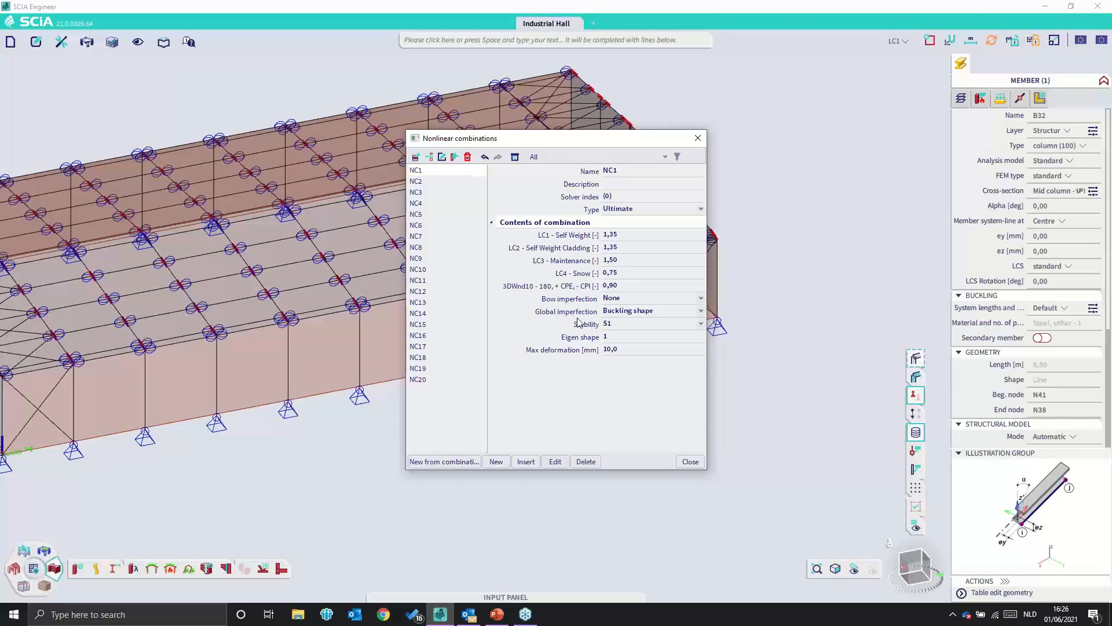
left_click(649, 298)
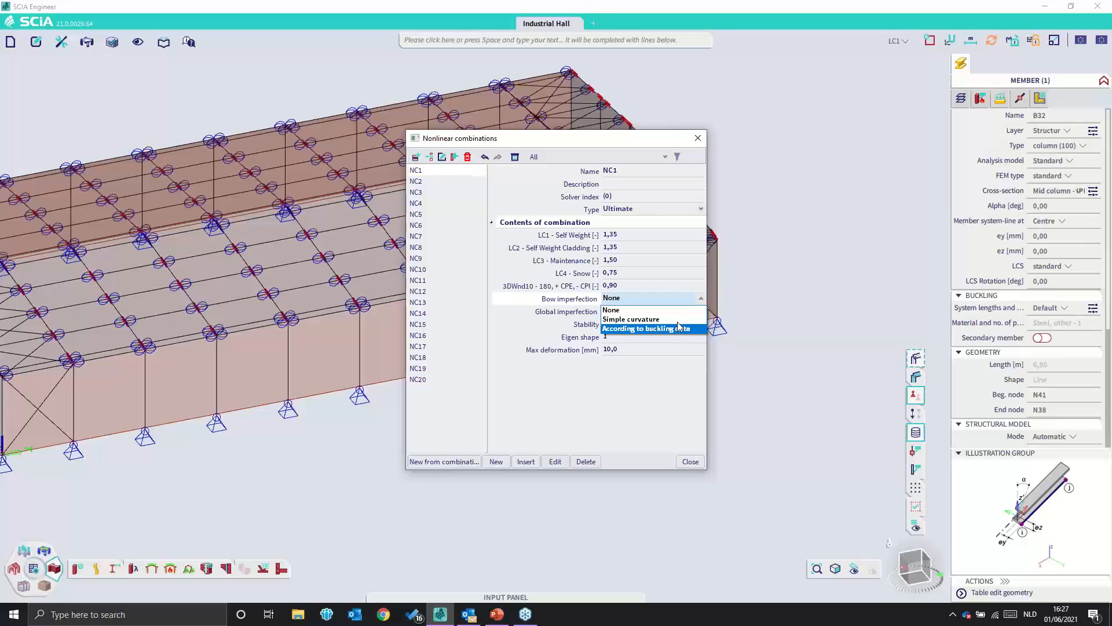
left_click(701, 138)
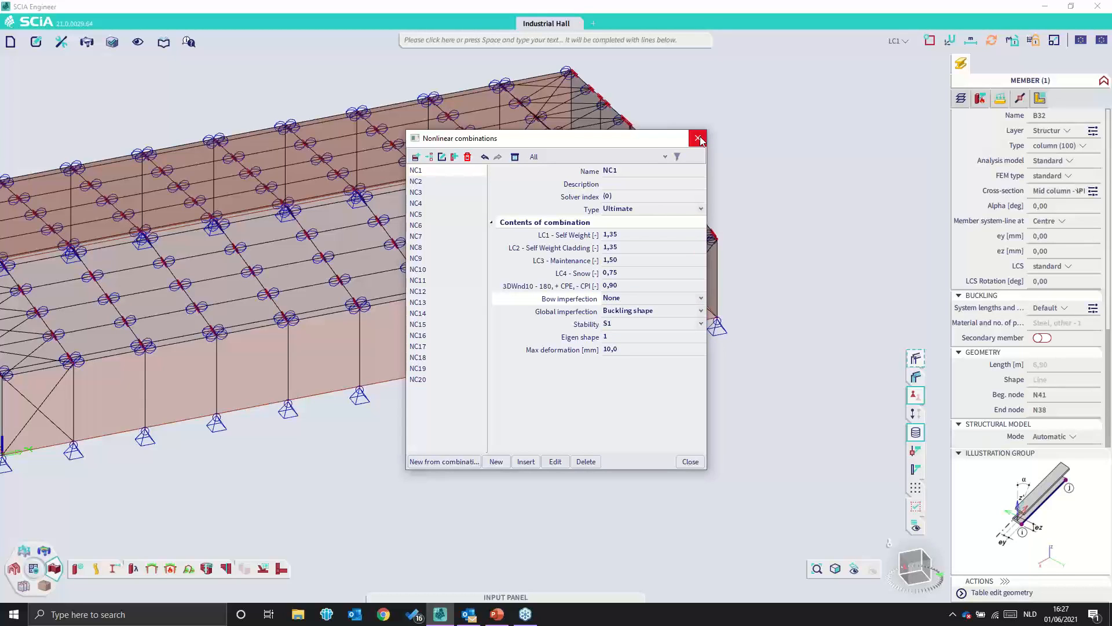
left_click(699, 138)
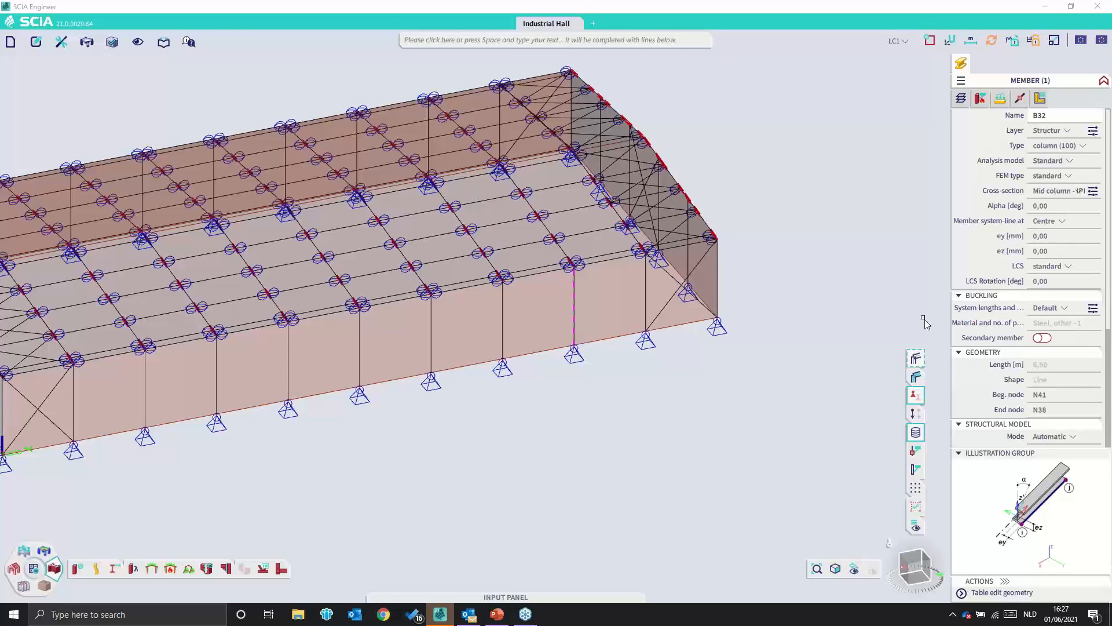
- Switch to the PowerPoint presentation and show slide 15, Questions and a call for your input
left_click(496, 614)
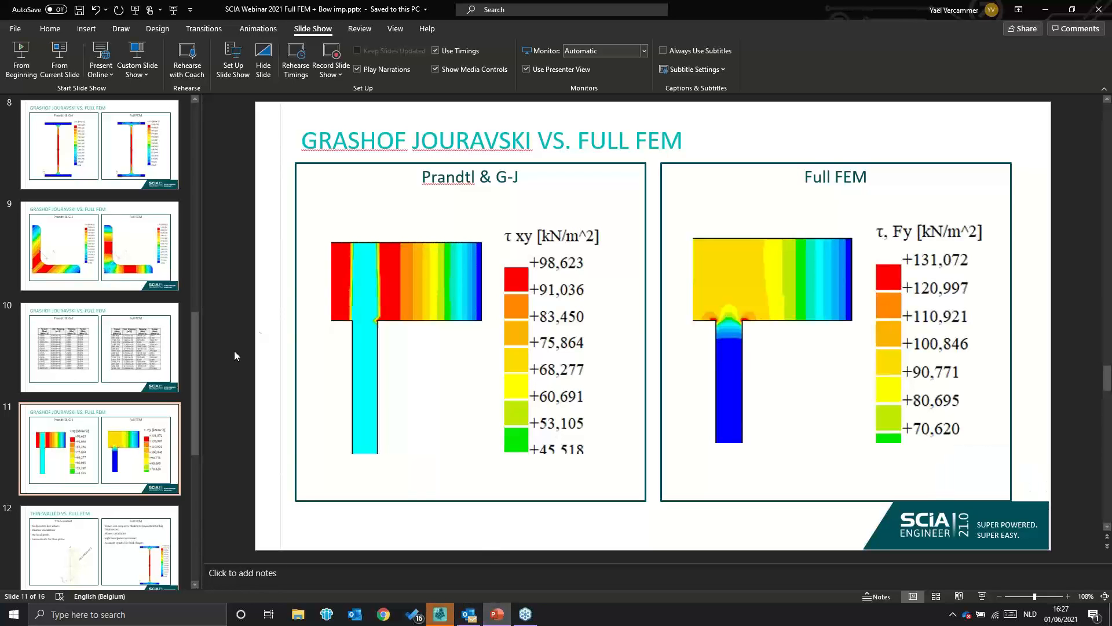
scroll(82, 513, "down", 5)
left_click(100, 423)
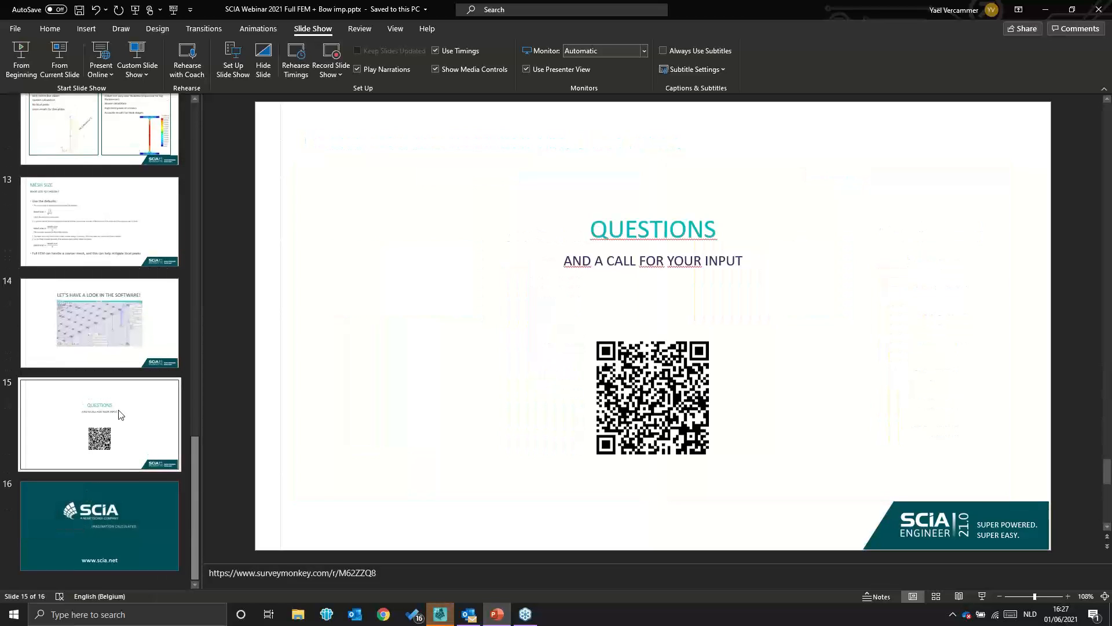